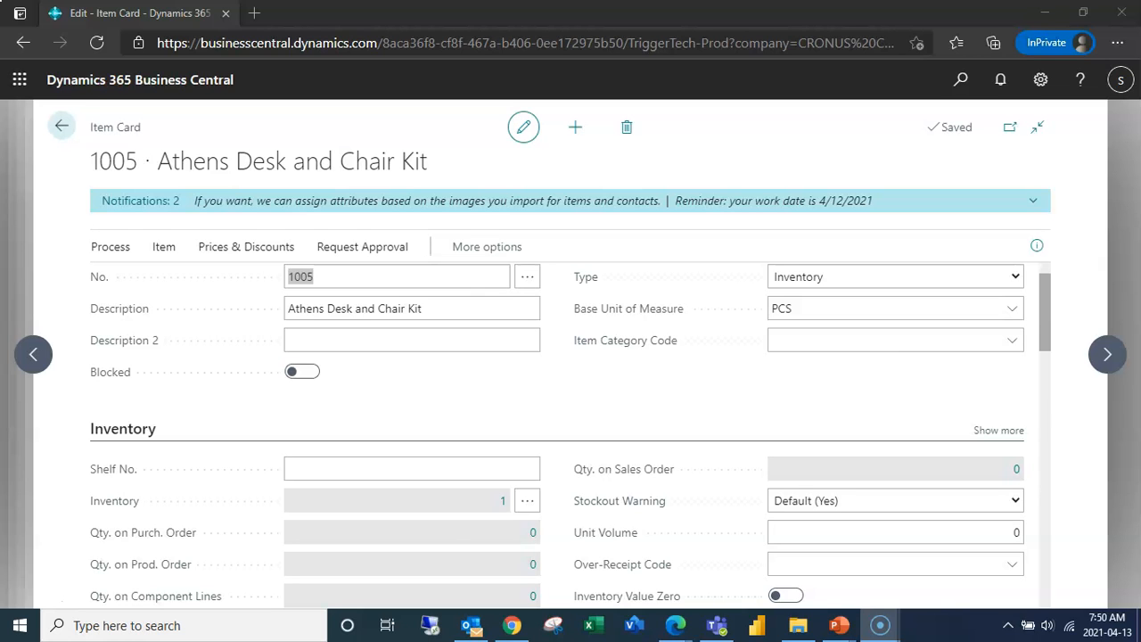
- Select Assembly as the replenishment system for the Athens Desk and Chair Kit and open its Assembly BOM
{"action": "scroll", "coordinate": [571, 436], "scroll_direction": "down", "scroll_amount": 4}
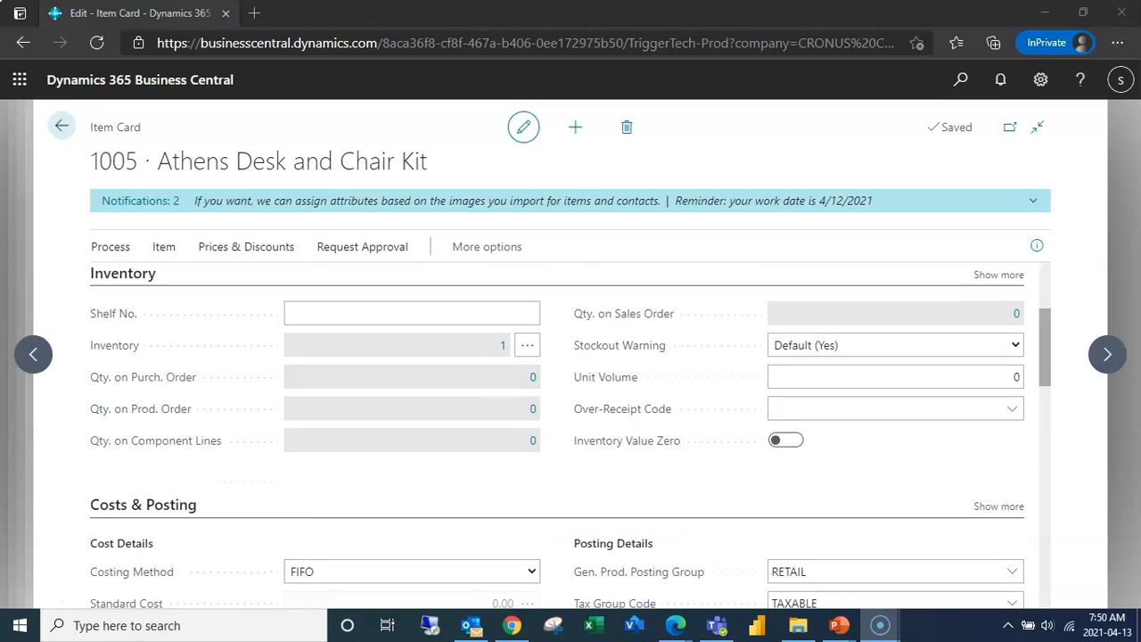
{"action": "scroll", "coordinate": [571, 437], "scroll_direction": "down", "scroll_amount": 4}
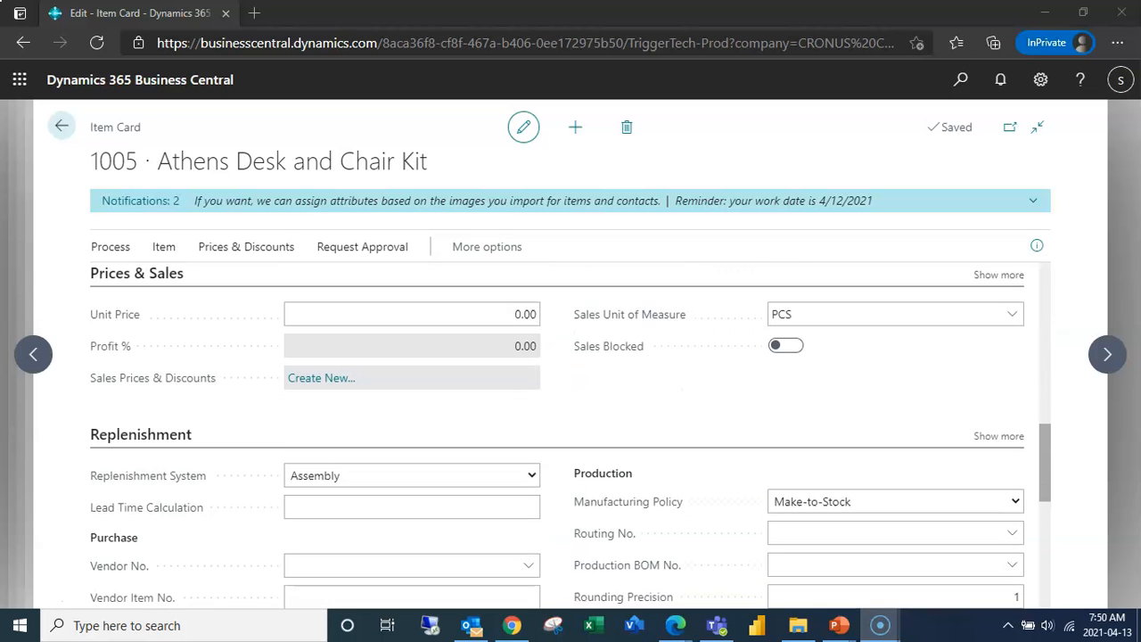
{"action": "scroll", "coordinate": [570, 436], "scroll_direction": "down", "scroll_amount": 1}
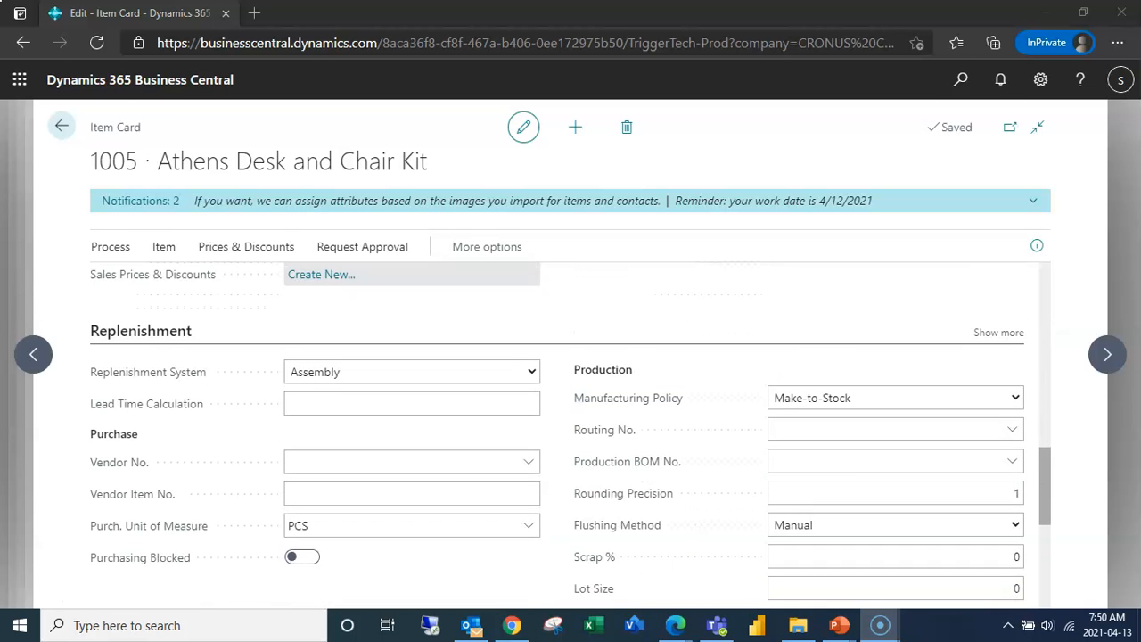
{"action": "scroll", "coordinate": [571, 437], "scroll_direction": "down", "scroll_amount": 1}
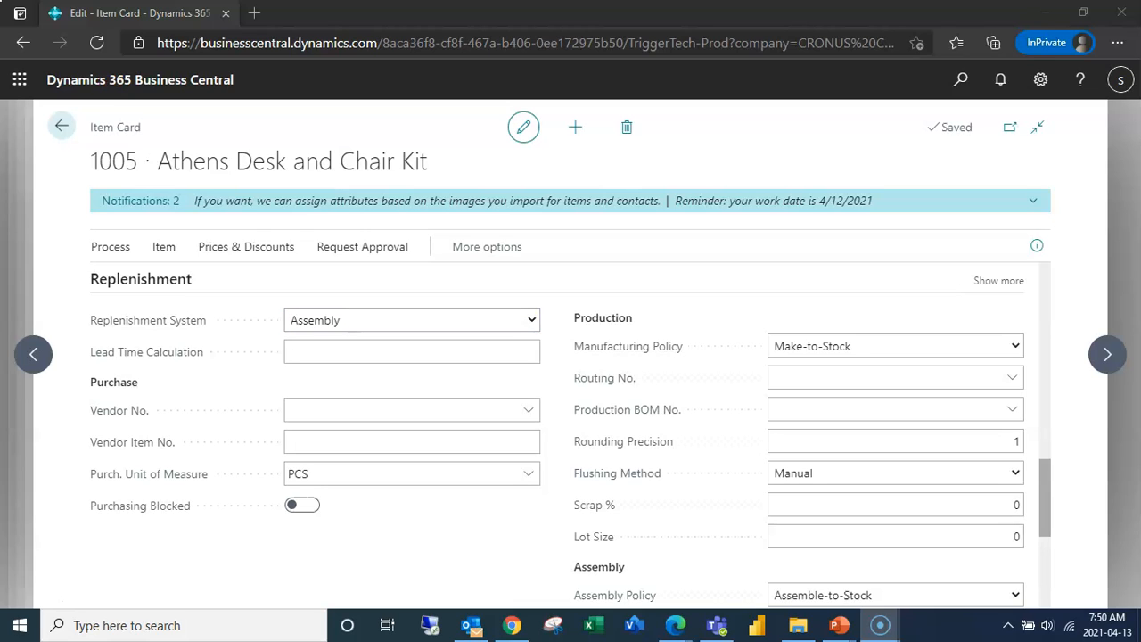
{"action": "left_click", "coordinate": [410, 320]}
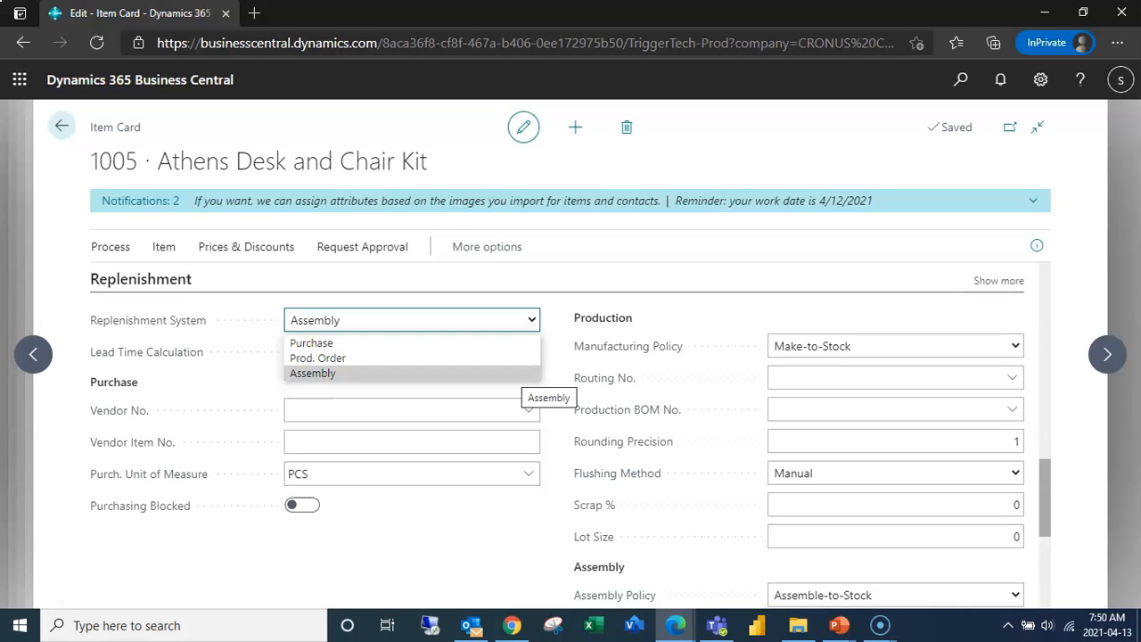
{"action": "left_click", "coordinate": [515, 374]}
{"action": "scroll", "coordinate": [895, 442], "scroll_direction": "down", "scroll_amount": 2}
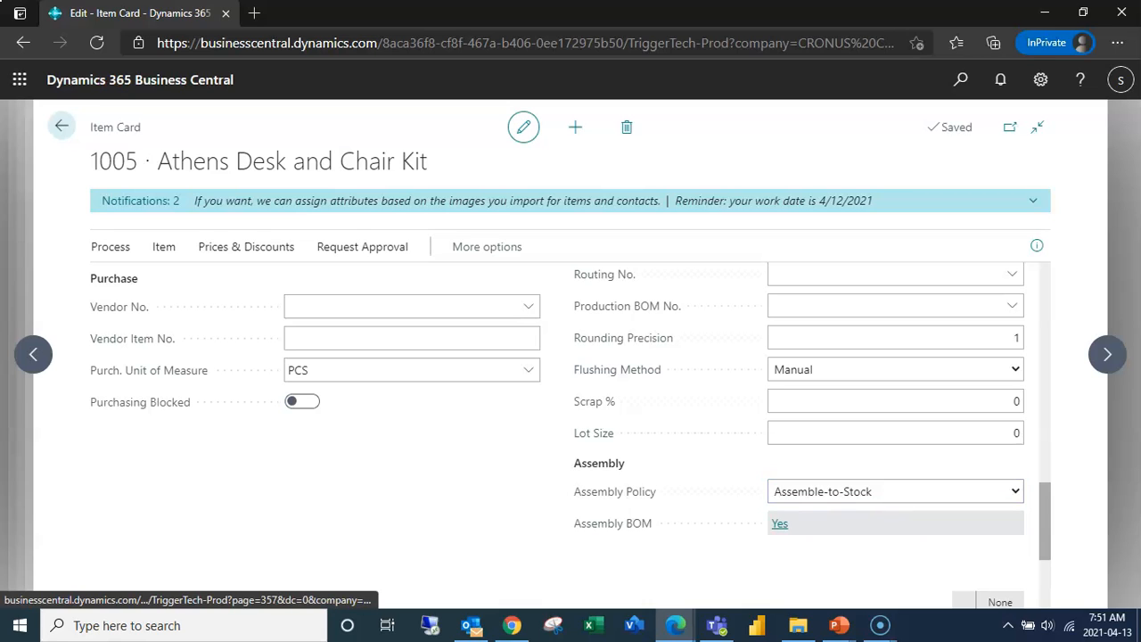
{"action": "left_click", "coordinate": [779, 523]}
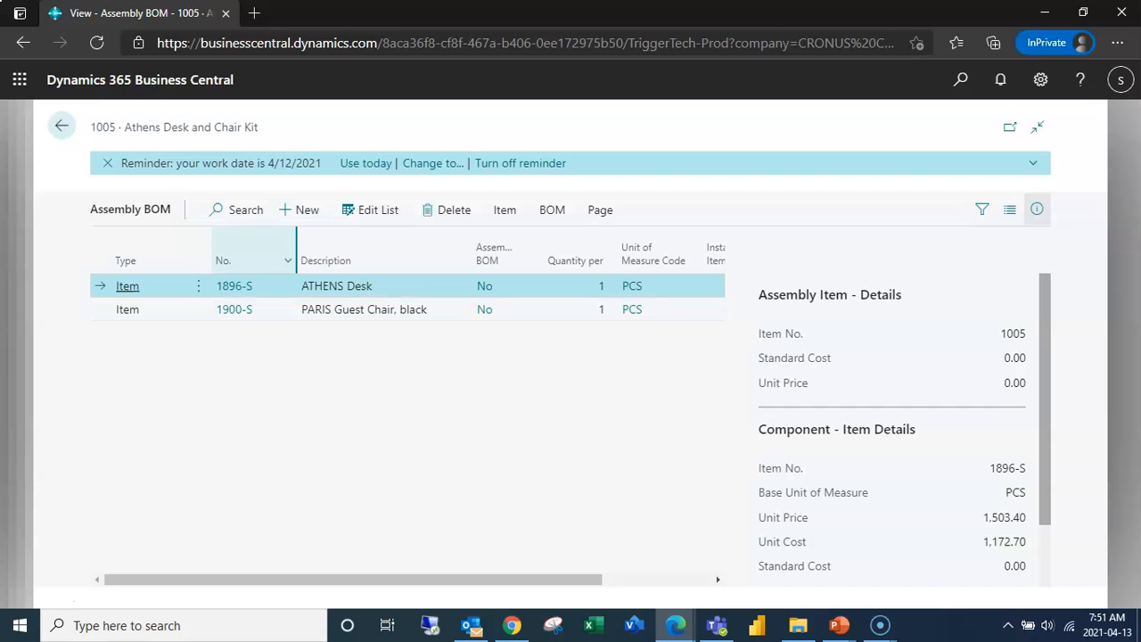
- Add a new Assembly BOM line of type Item for item 1003, Lever - Pro - Steel Safe
{"action": "left_click", "coordinate": [298, 210]}
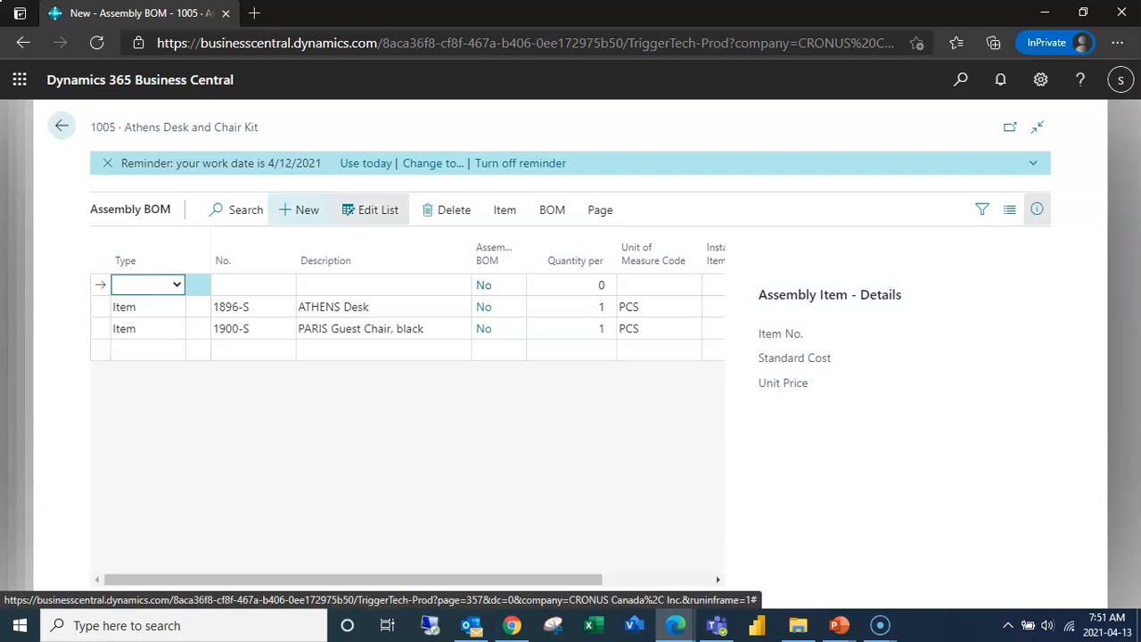
{"action": "left_click", "coordinate": [176, 285]}
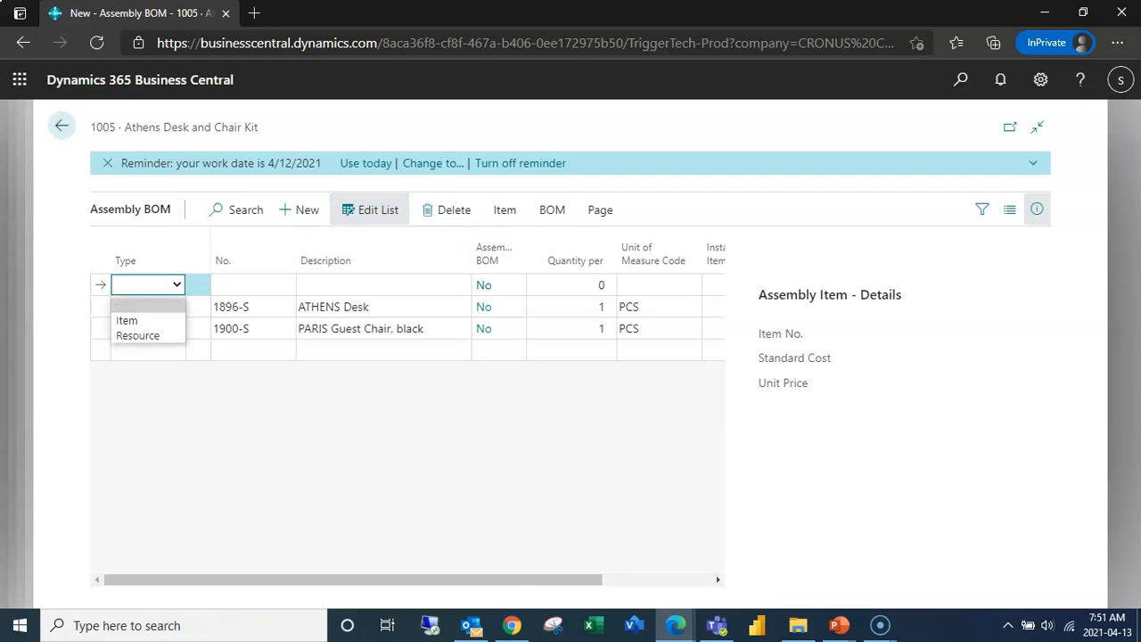
{"action": "left_click", "coordinate": [128, 320]}
{"action": "left_click", "coordinate": [246, 285]}
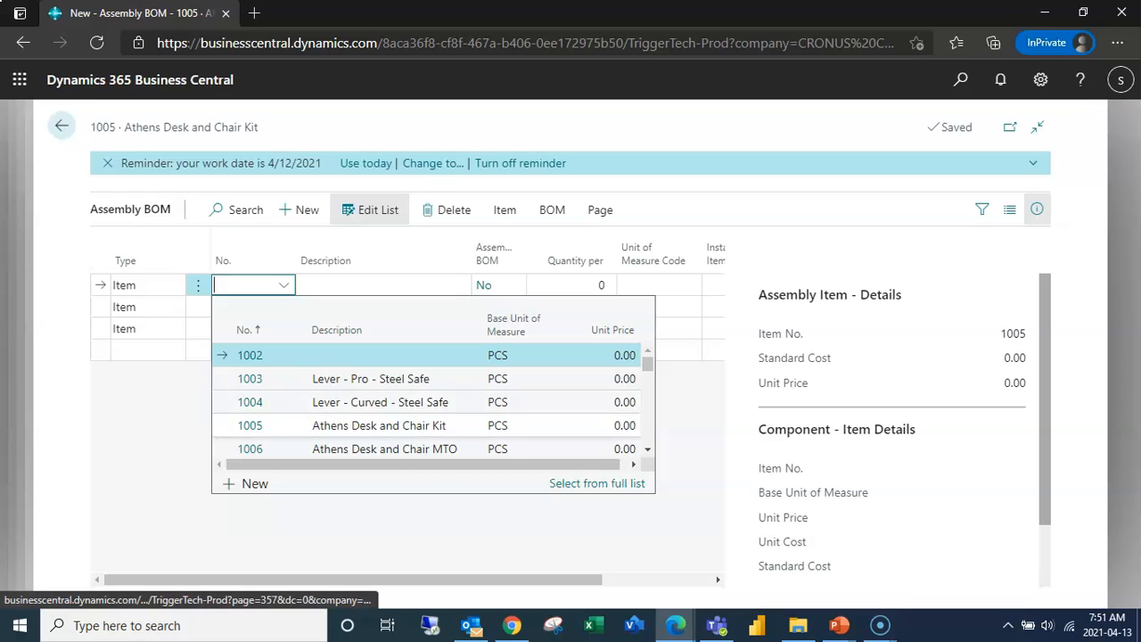
{"action": "left_click", "coordinate": [249, 378]}
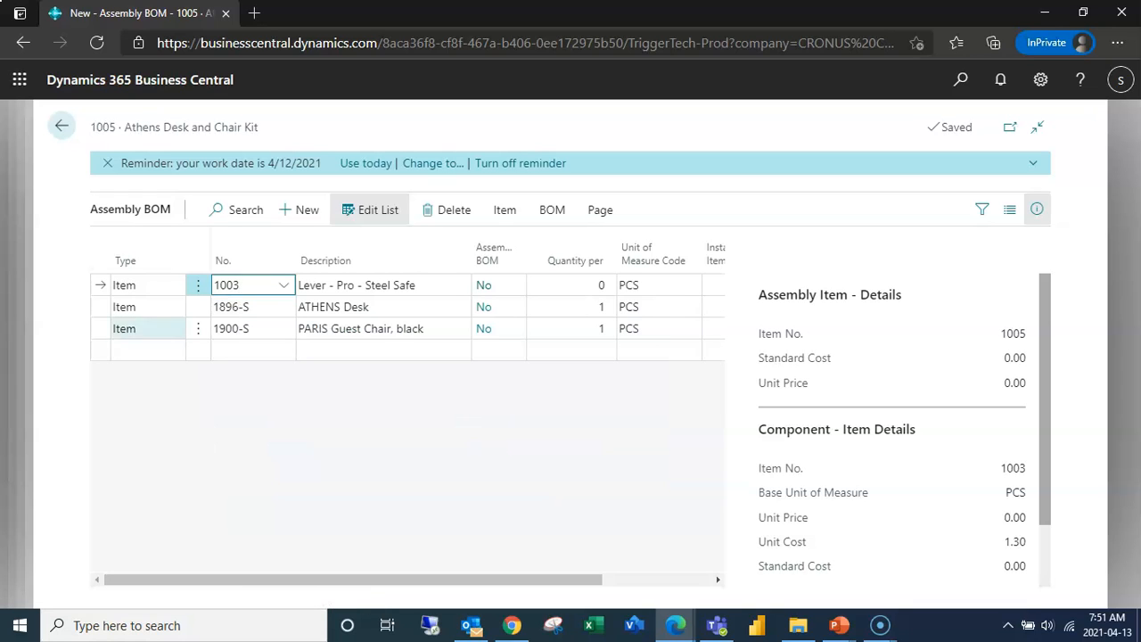
- Delete the item 1003 line from the Assembly BOM
{"action": "left_click", "coordinate": [197, 286]}
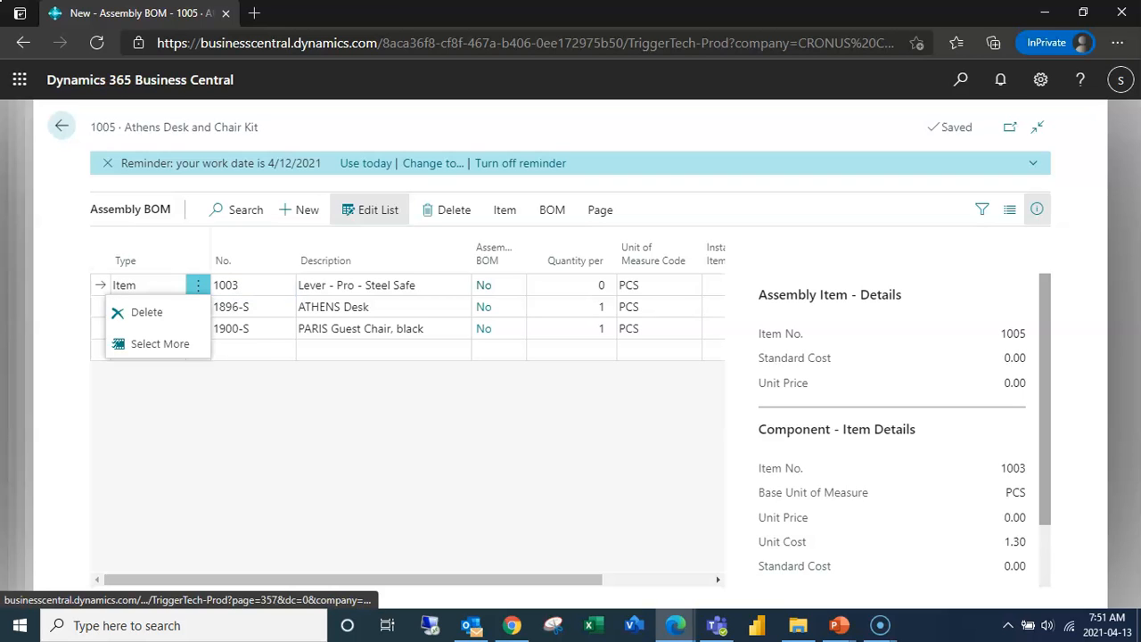
{"action": "left_click", "coordinate": [146, 312]}
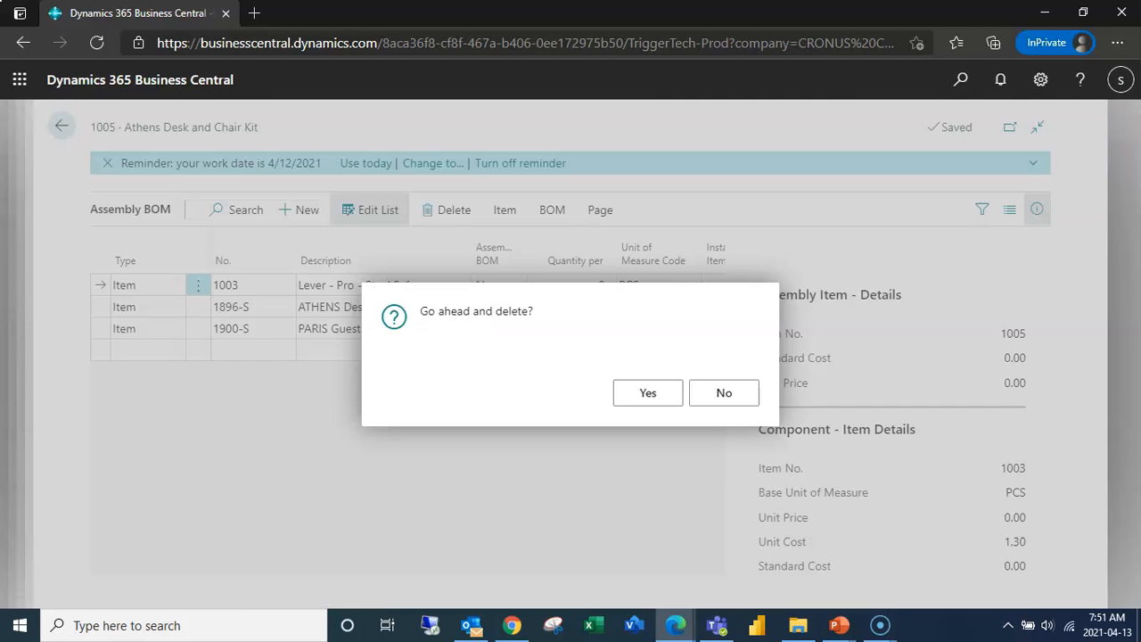
{"action": "left_click", "coordinate": [648, 392]}
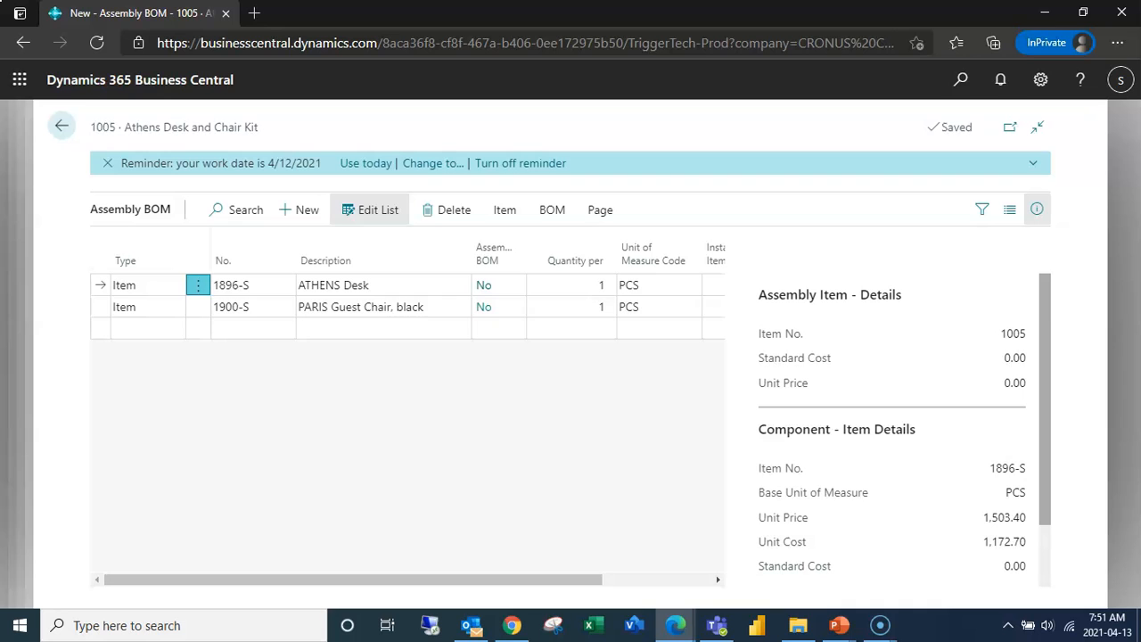
- Return to the item card and go to the Assembly Orders list
{"action": "left_click", "coordinate": [61, 126]}
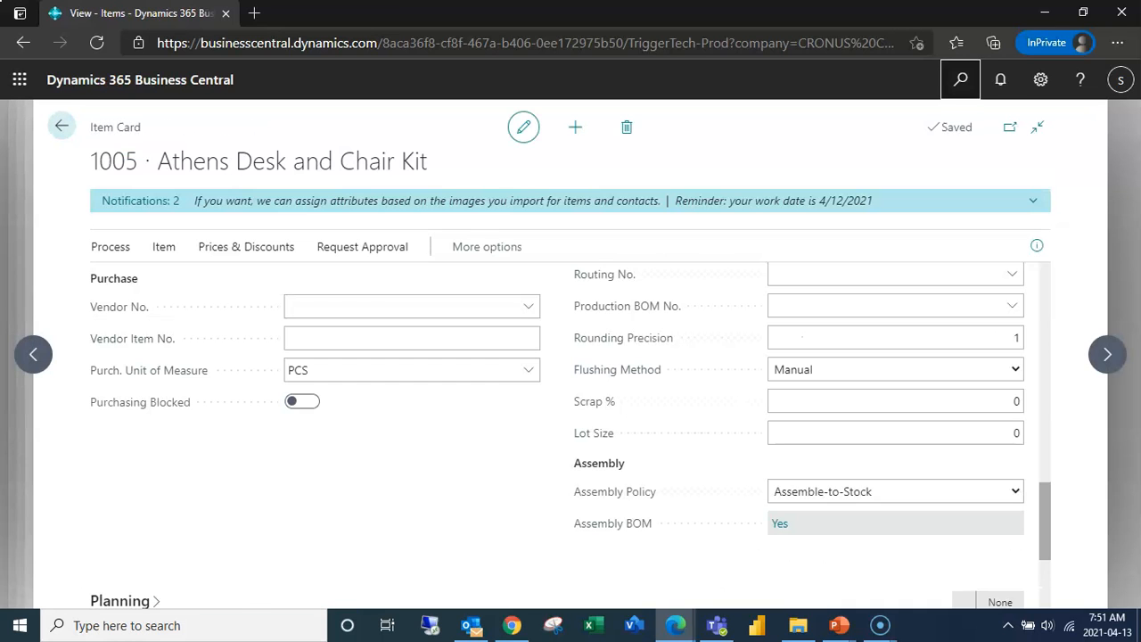
{"action": "left_click", "coordinate": [960, 79]}
{"action": "type", "text": "Assembly"}
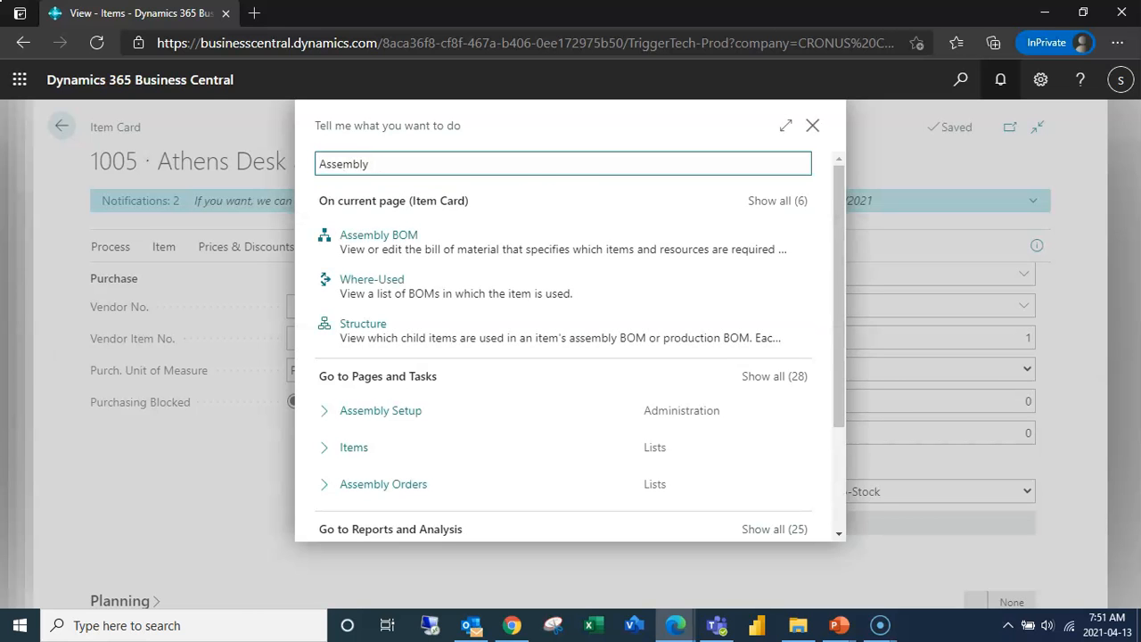
{"action": "type", "text": " Order"}
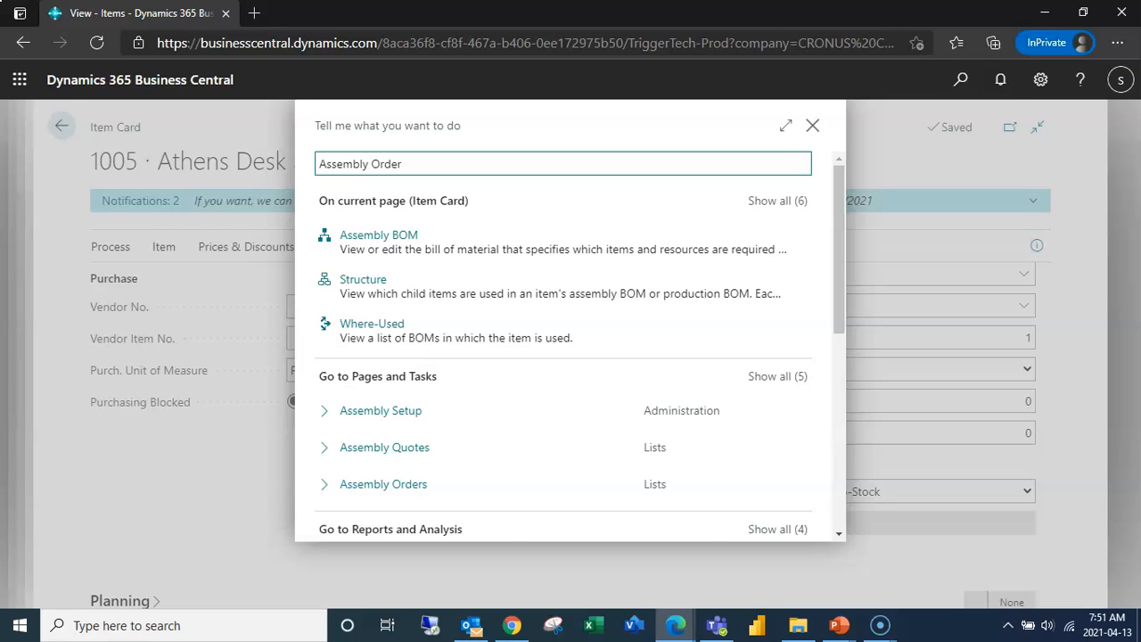
{"action": "key", "text": "Return"}
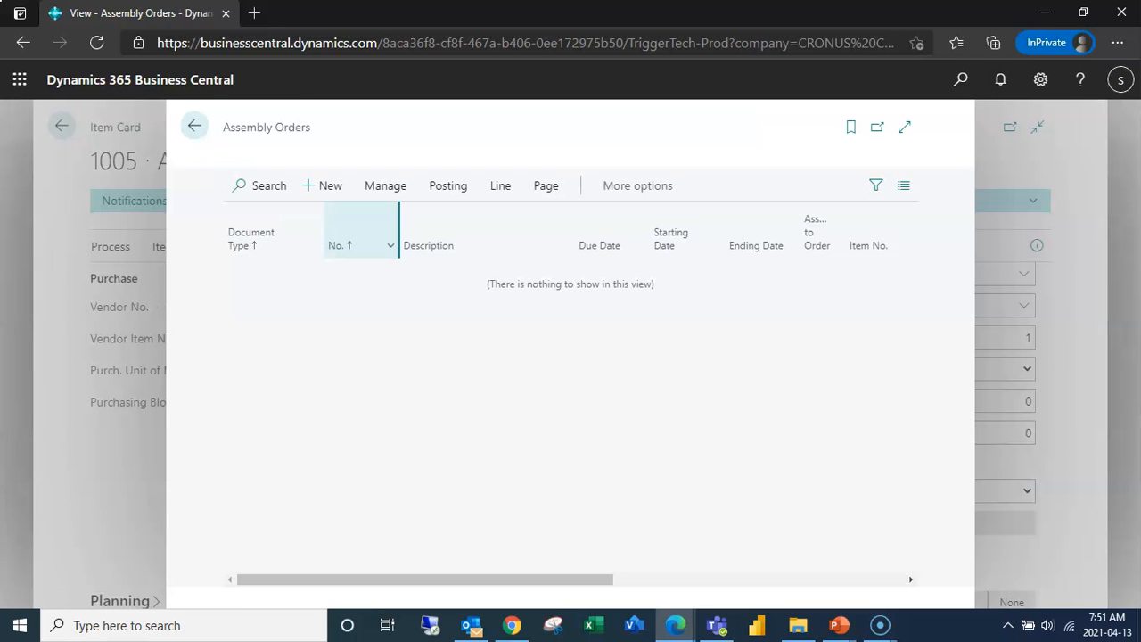
- Create a new assembly order for item 1005, Athens Desk and Chair Kit, with a quantity of 1
{"action": "left_click", "coordinate": [321, 208]}
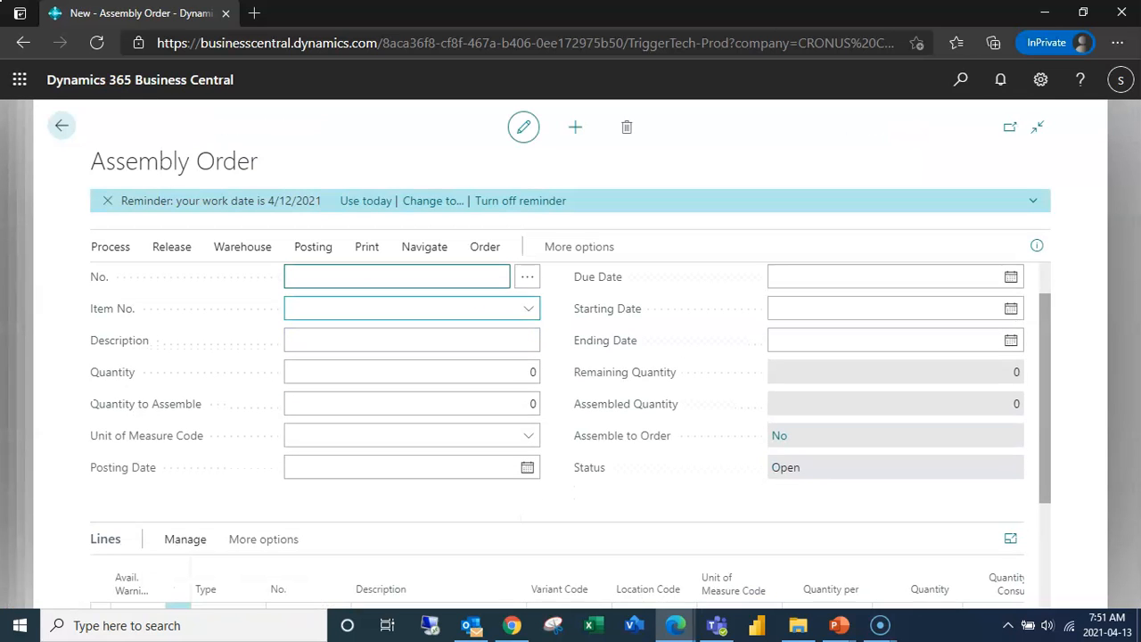
{"action": "left_click", "coordinate": [529, 309]}
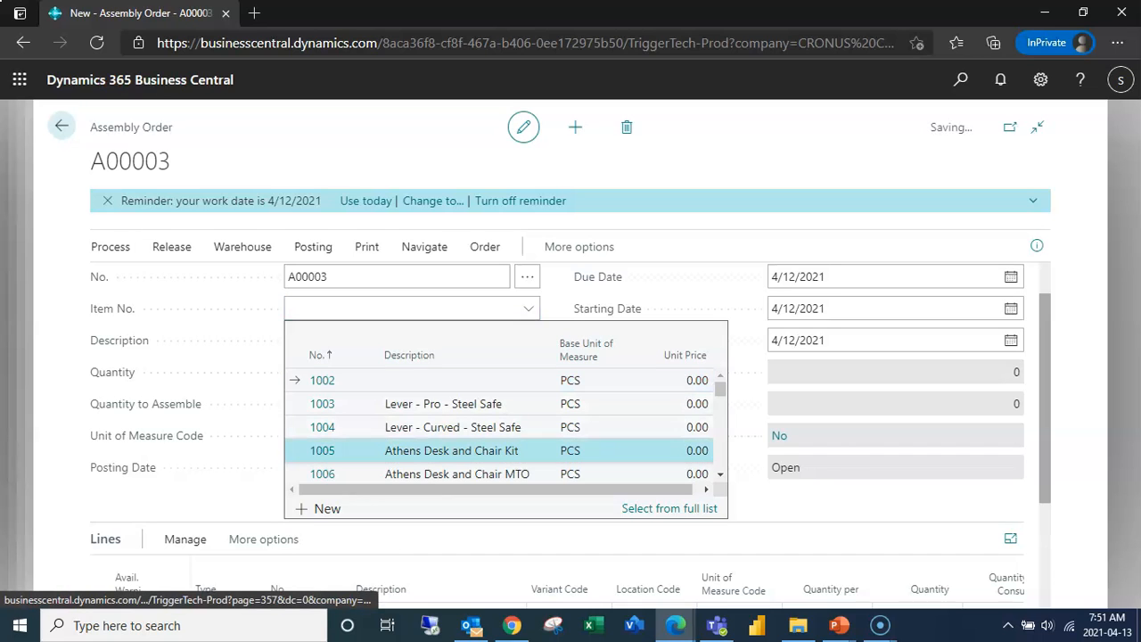
{"action": "left_click", "coordinate": [323, 451]}
{"action": "left_click", "coordinate": [499, 372]}
{"action": "type", "text": "10"}
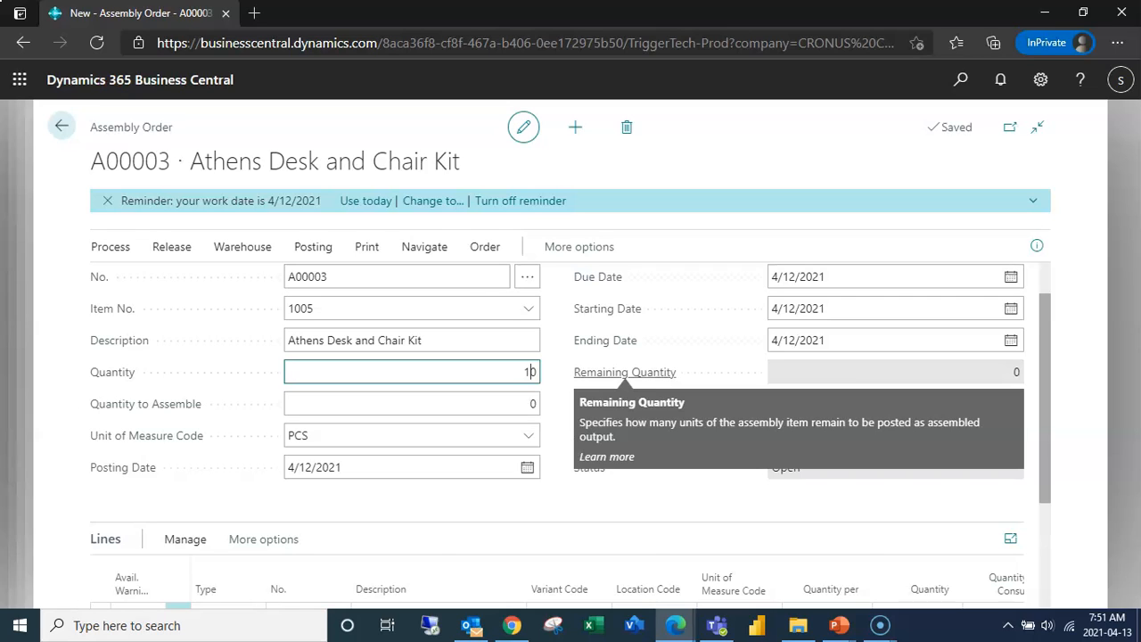
{"action": "key", "text": "Delete"}
{"action": "key", "text": "Tab"}
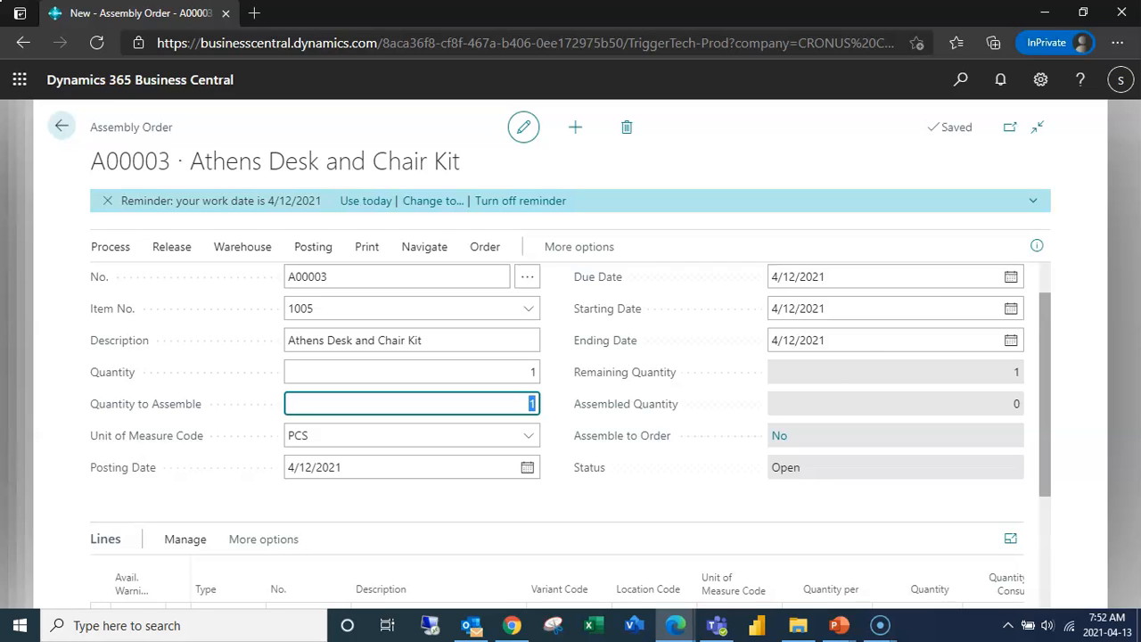
- Collapse the General section to show the component lines and post the assembly order
{"action": "scroll", "coordinate": [625, 419], "scroll_direction": "up", "scroll_amount": 1}
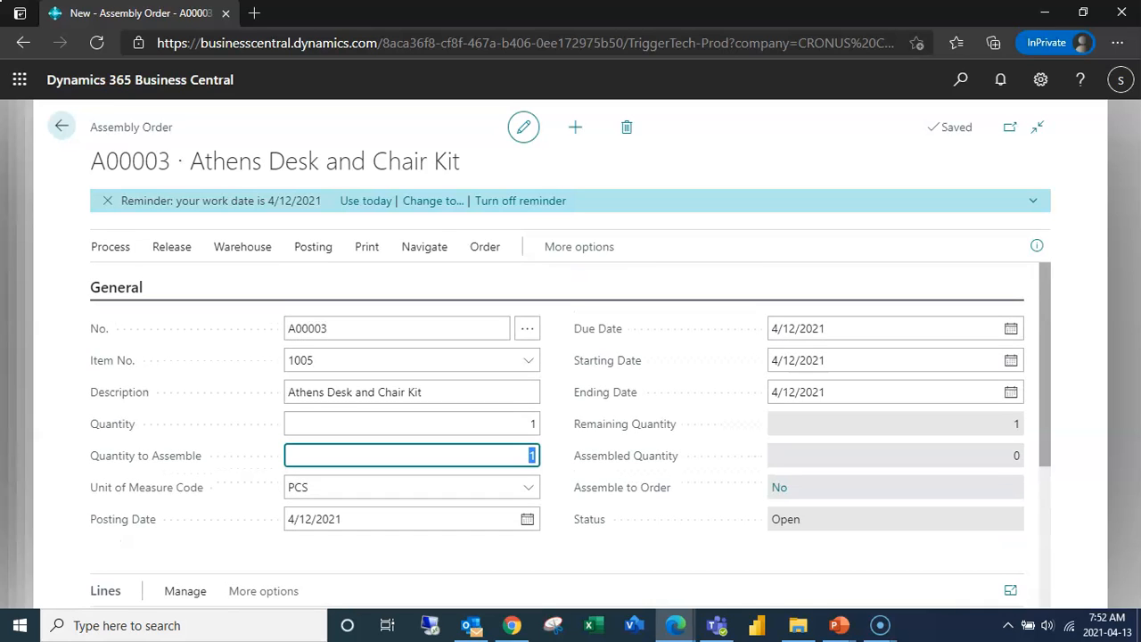
{"action": "left_click", "coordinate": [117, 287]}
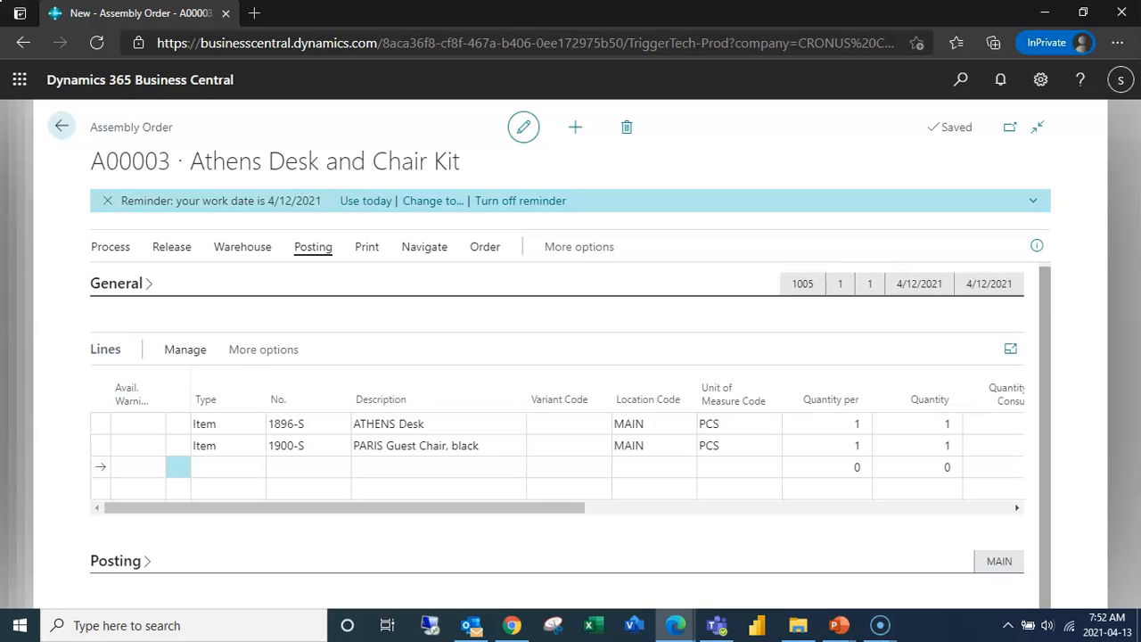
{"action": "left_click", "coordinate": [313, 246]}
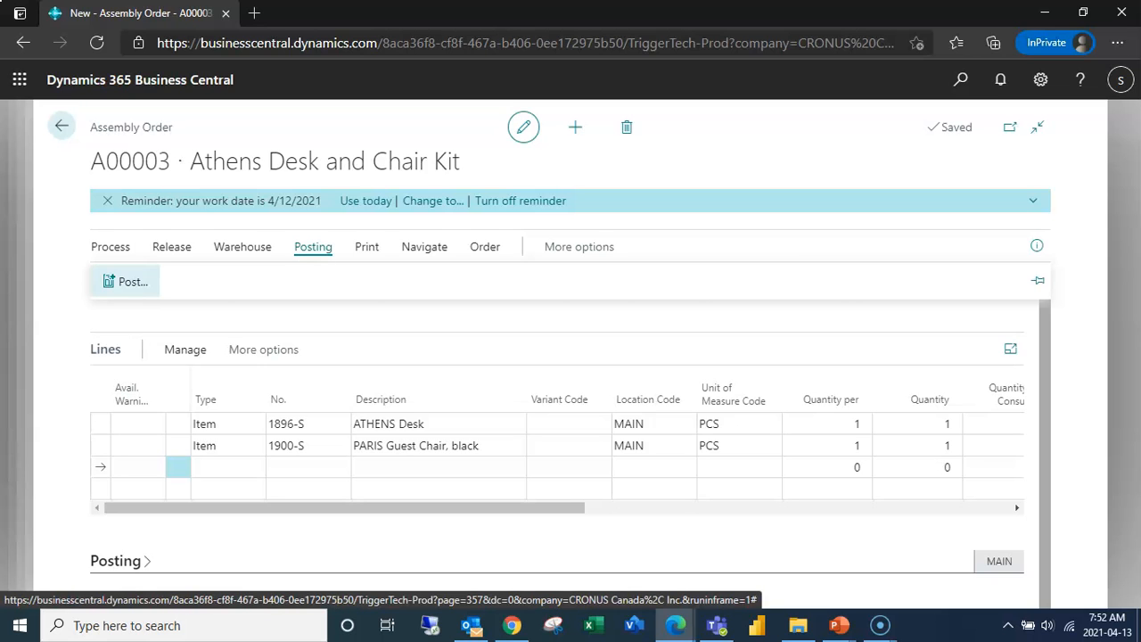
{"action": "left_click", "coordinate": [129, 282]}
{"action": "left_click", "coordinate": [648, 393]}
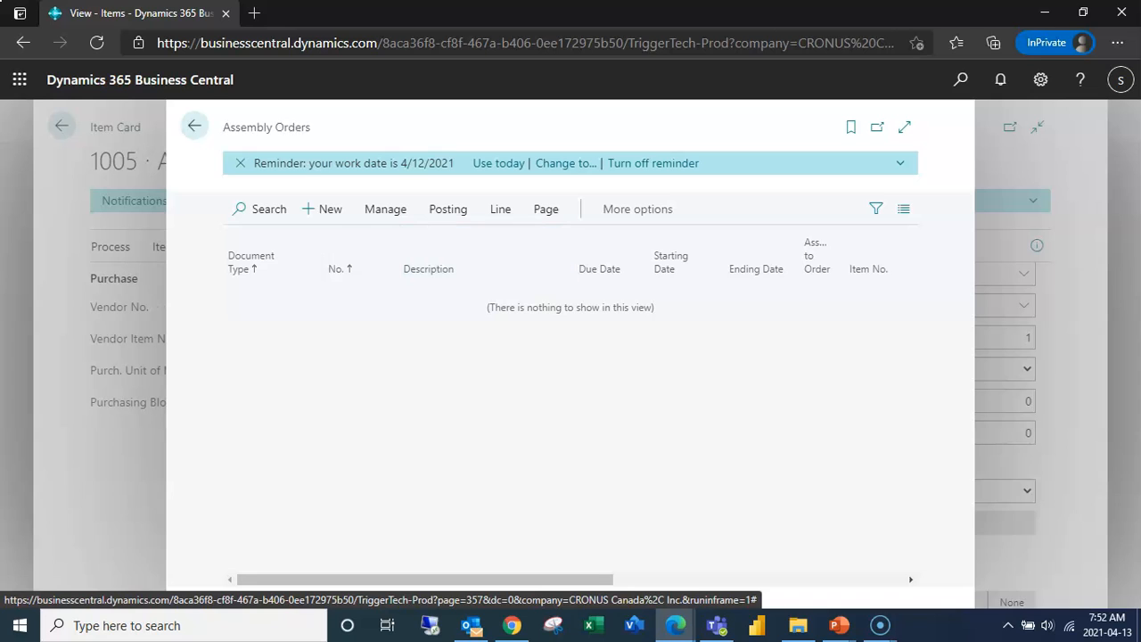
- Find the Posted Assembly Orders list, view the newly posted Athens Desk and Chair Kit order, and return to the list
{"action": "left_click", "coordinate": [960, 79]}
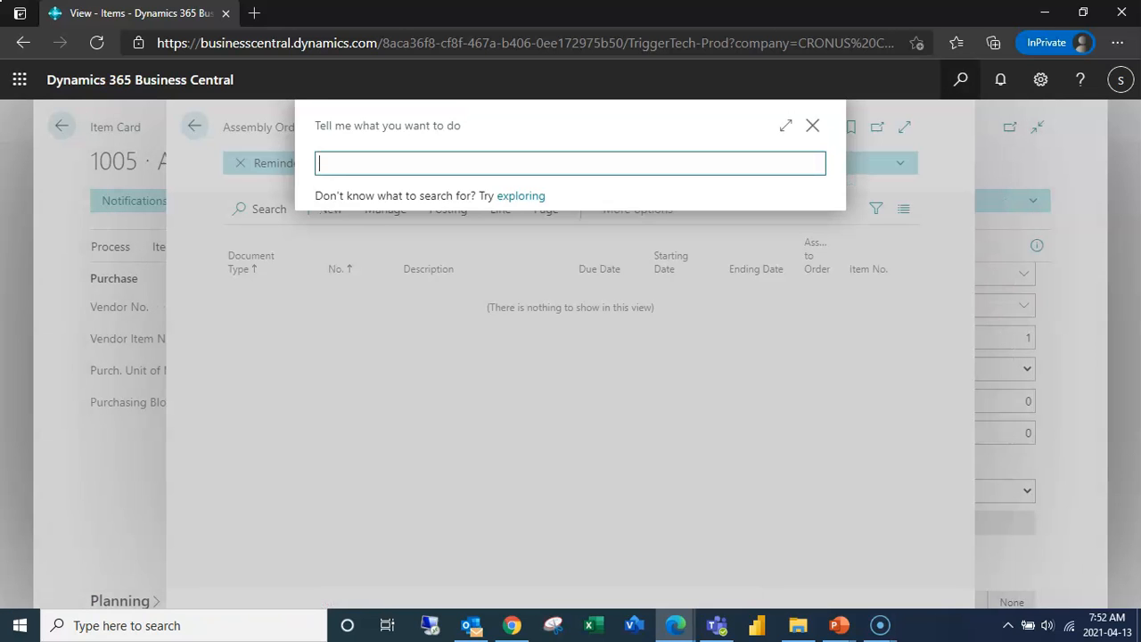
{"action": "type", "text": "Posted ASsembly Orders"}
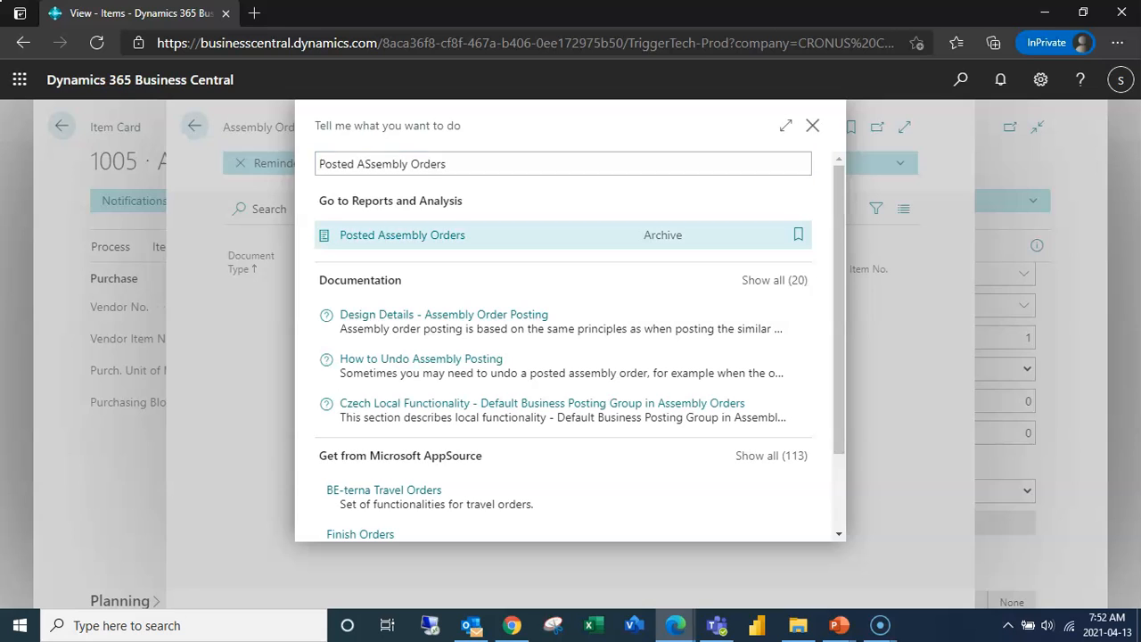
{"action": "key", "text": "Return"}
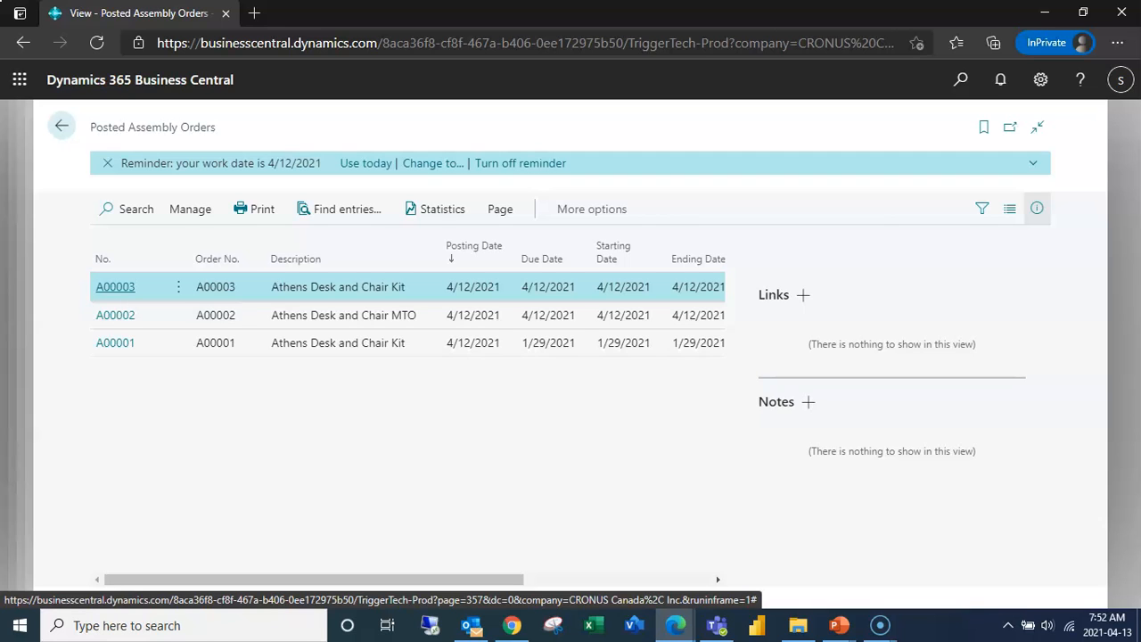
{"action": "left_click", "coordinate": [115, 286]}
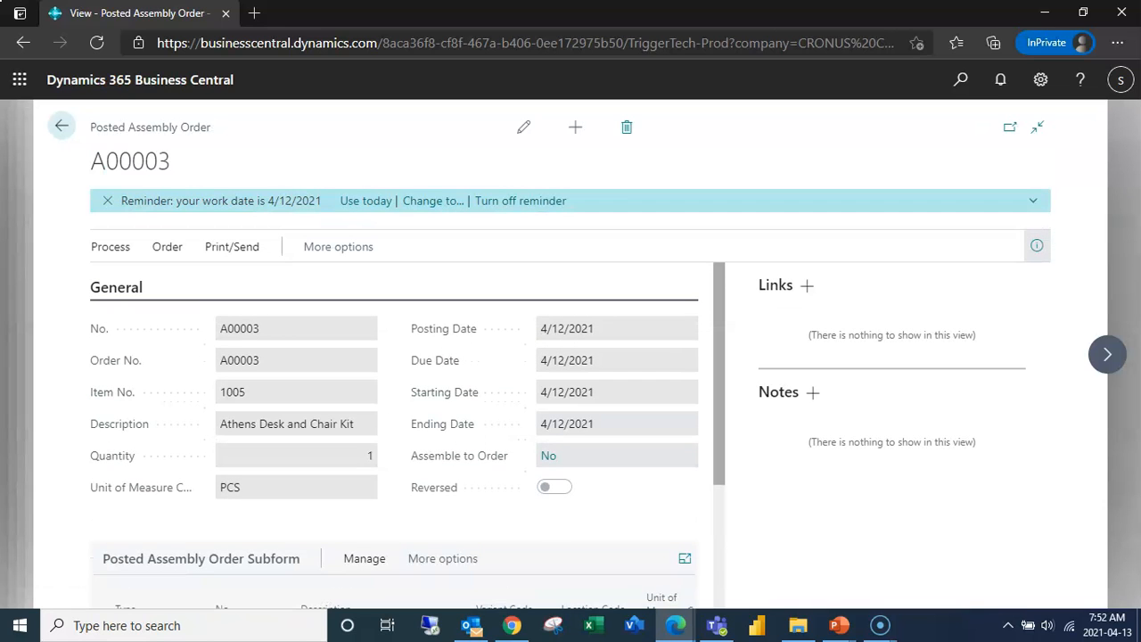
{"action": "left_click", "coordinate": [62, 125]}
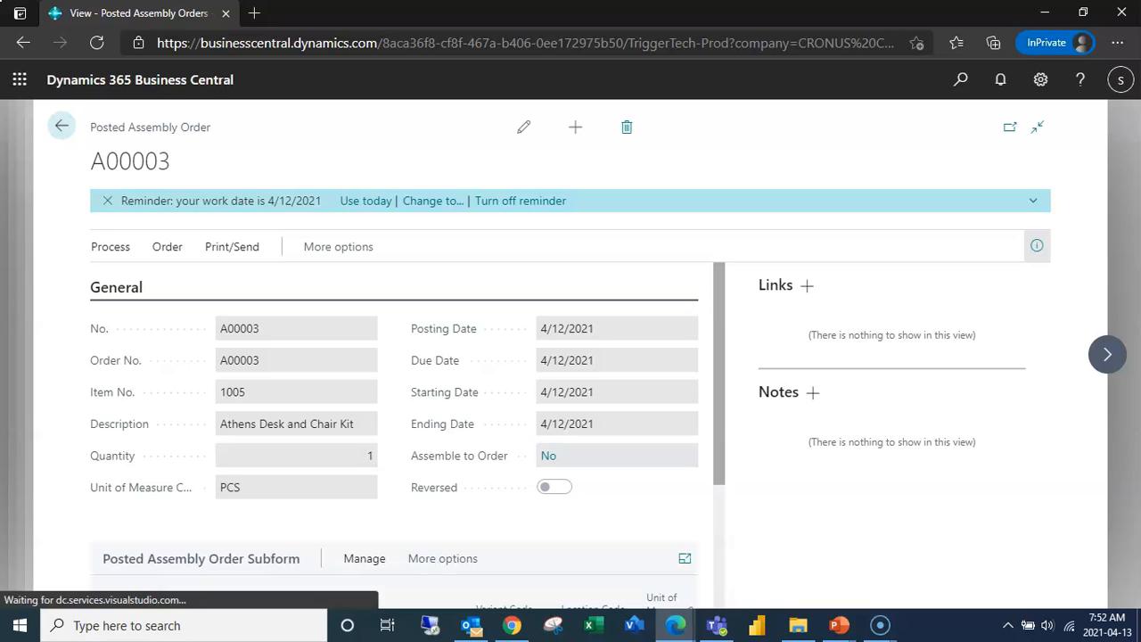
- Go to the Items list and open the card of item 1005, Athens Desk and Chair Kit
{"action": "key", "text": "alt+q"}
{"action": "type", "text": "Items"}
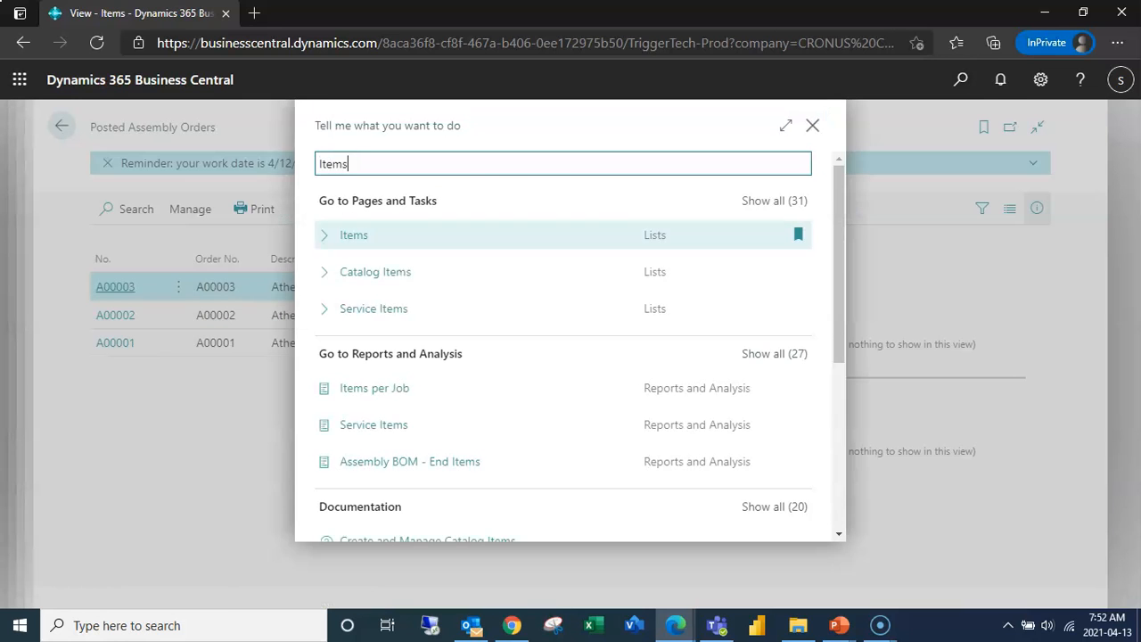
{"action": "key", "text": "Return"}
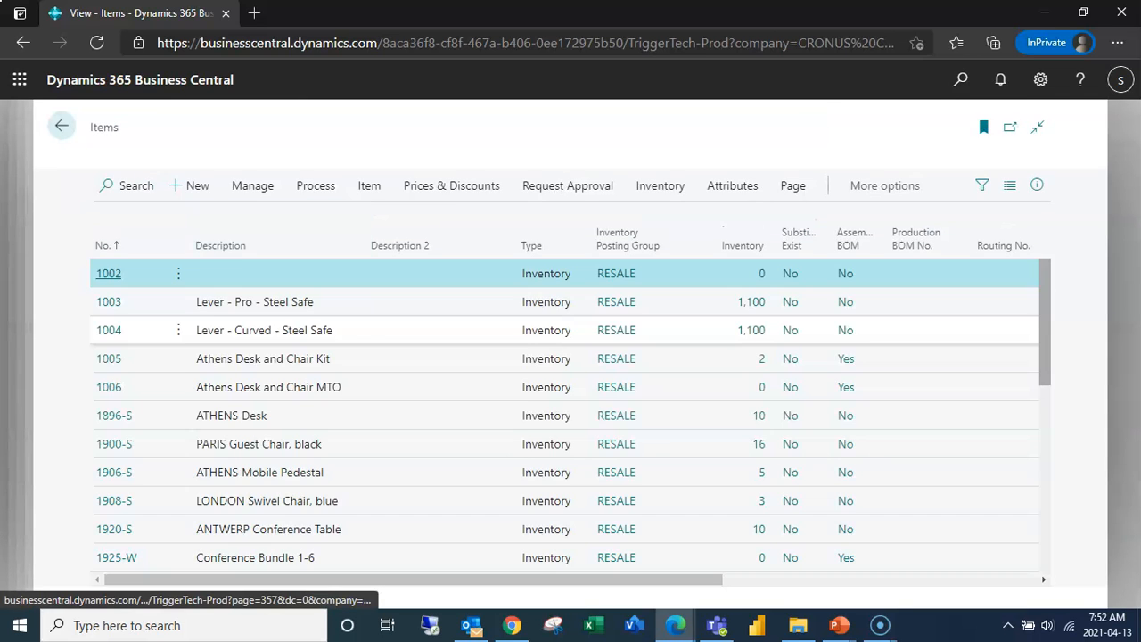
{"action": "left_click", "coordinate": [109, 383]}
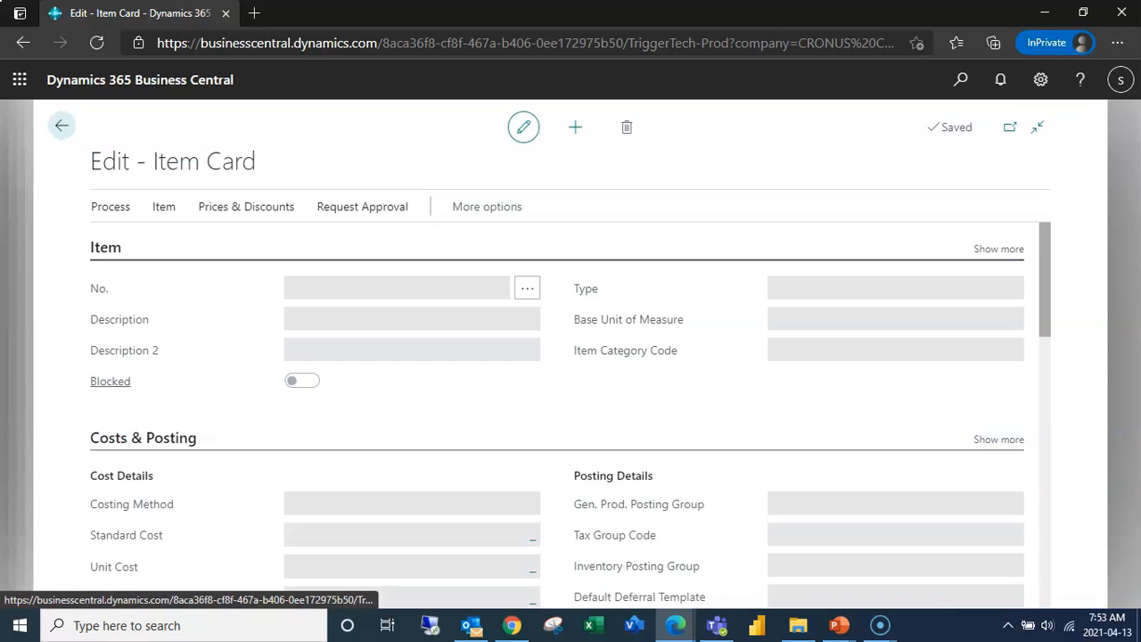
- Open the item ledger entries behind the kit's inventory quantity and expand them to the wide view
{"action": "scroll", "coordinate": [570, 435], "scroll_direction": "down", "scroll_amount": 2}
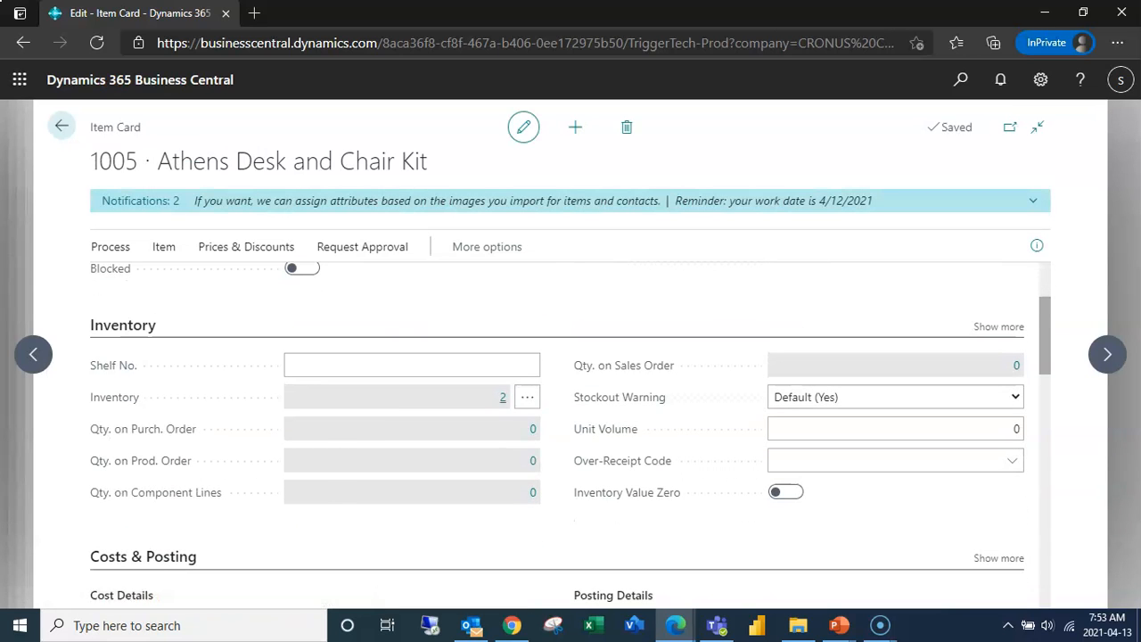
{"action": "left_click", "coordinate": [502, 397]}
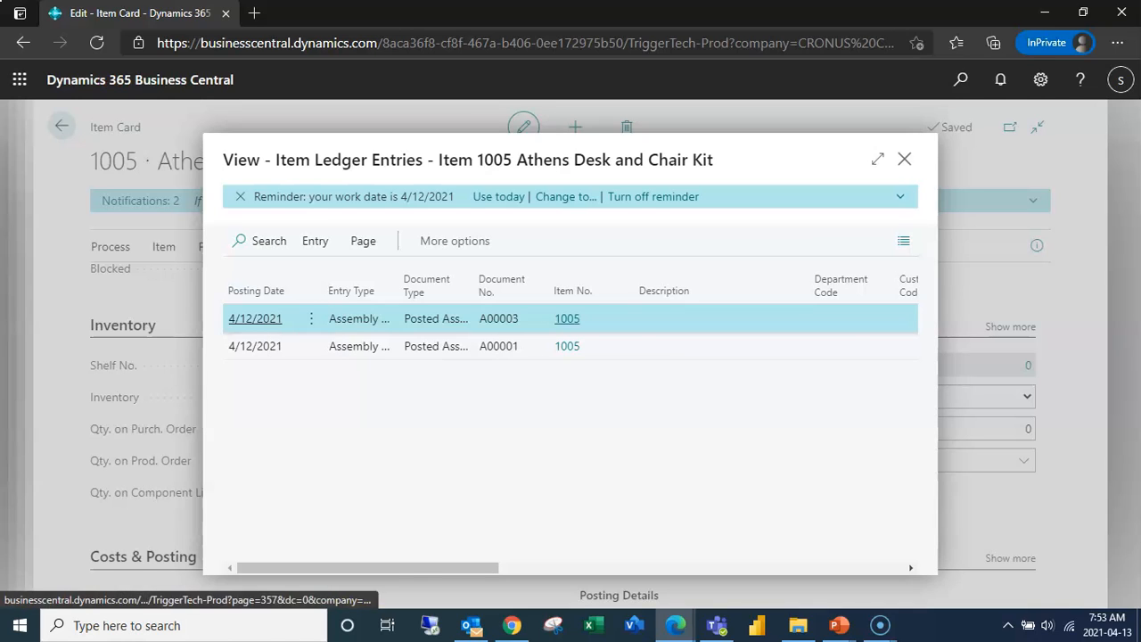
{"action": "left_click", "coordinate": [878, 158]}
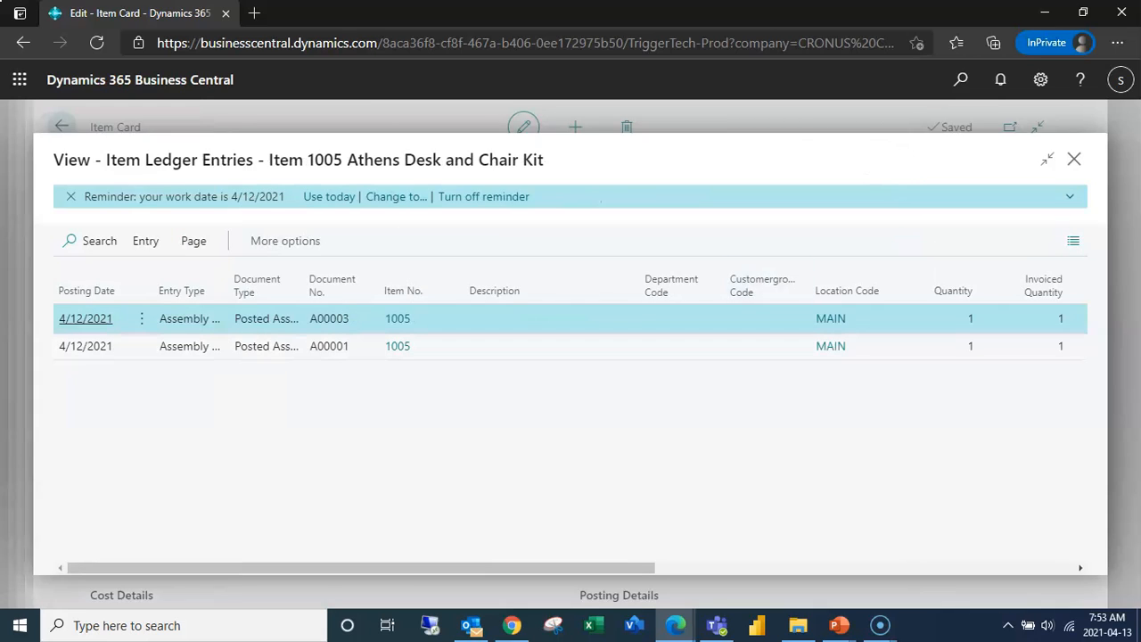